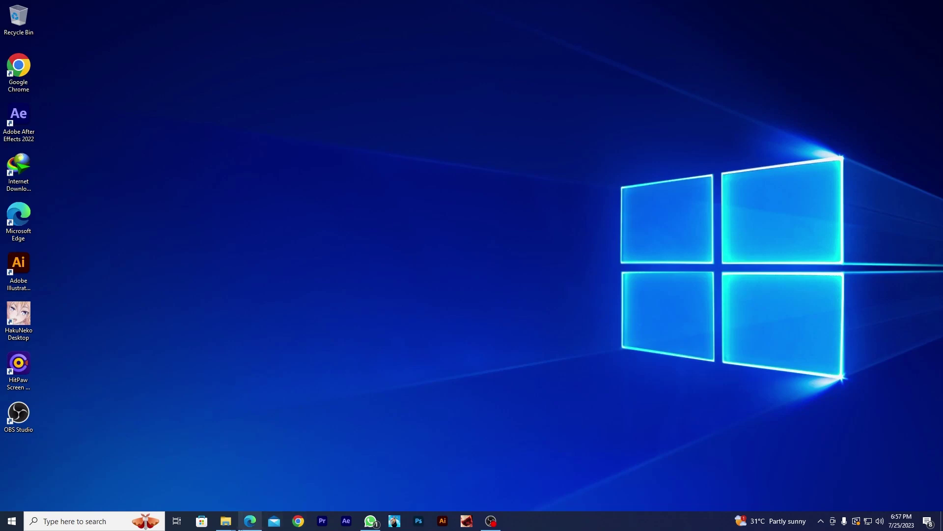
# Restore the Edge window from the taskbar and open a second tab beside Google.
pyautogui.click(243, 525)
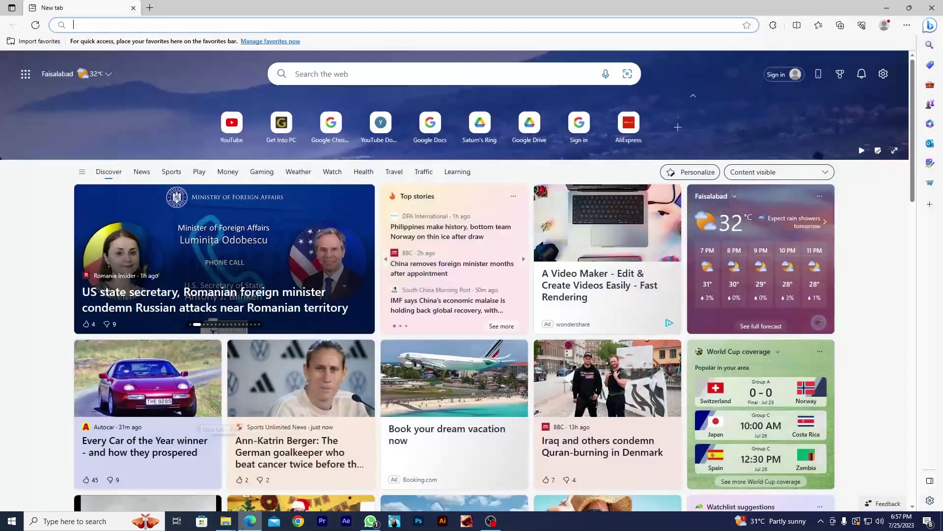
pyautogui.click(152, 9)
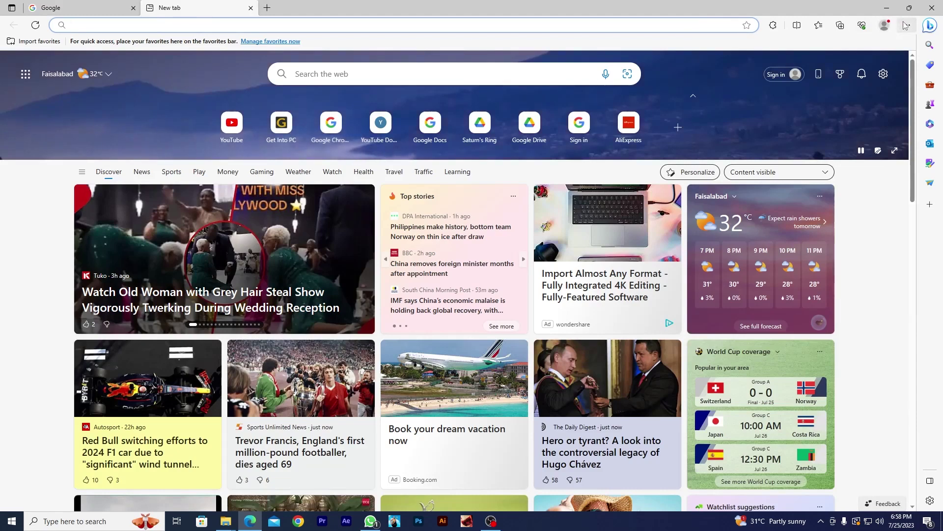
pyautogui.click(133, 7)
pyautogui.click(184, 23)
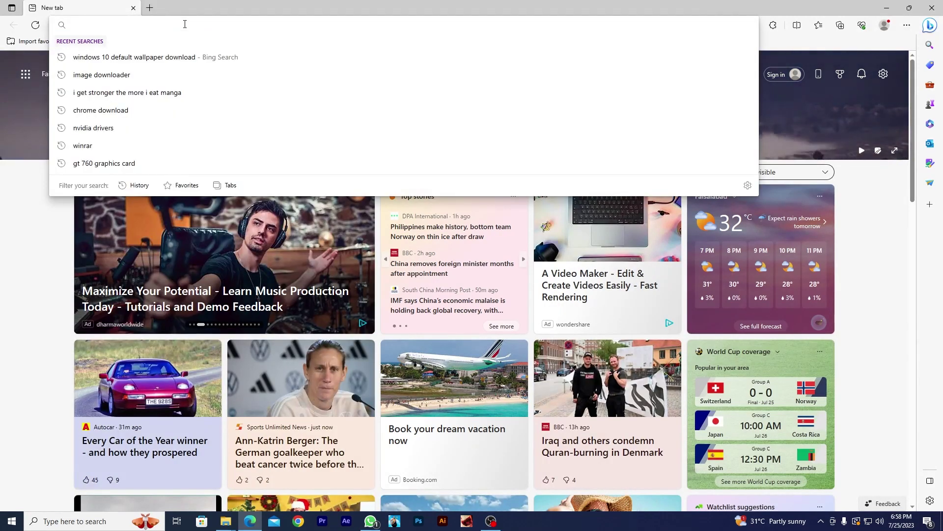
pyautogui.write('www.')
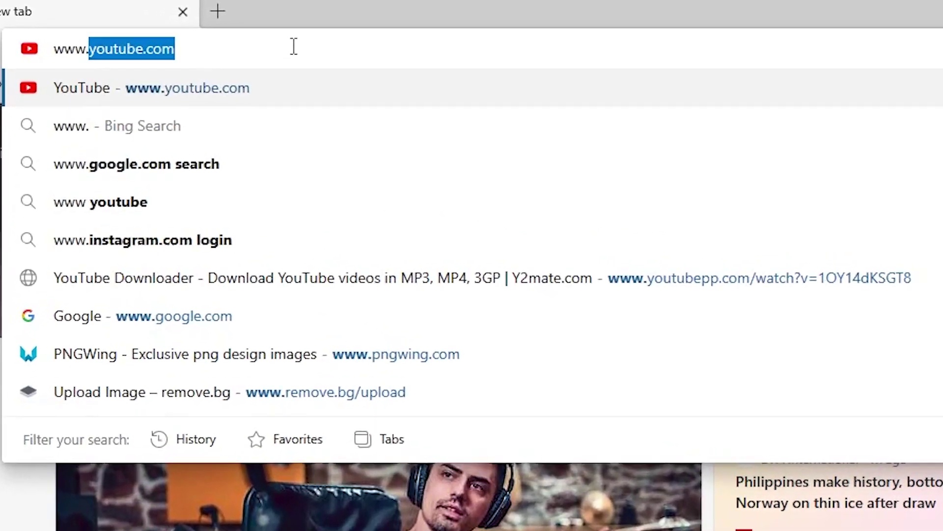
pyautogui.write('go')
pyautogui.press('Return')
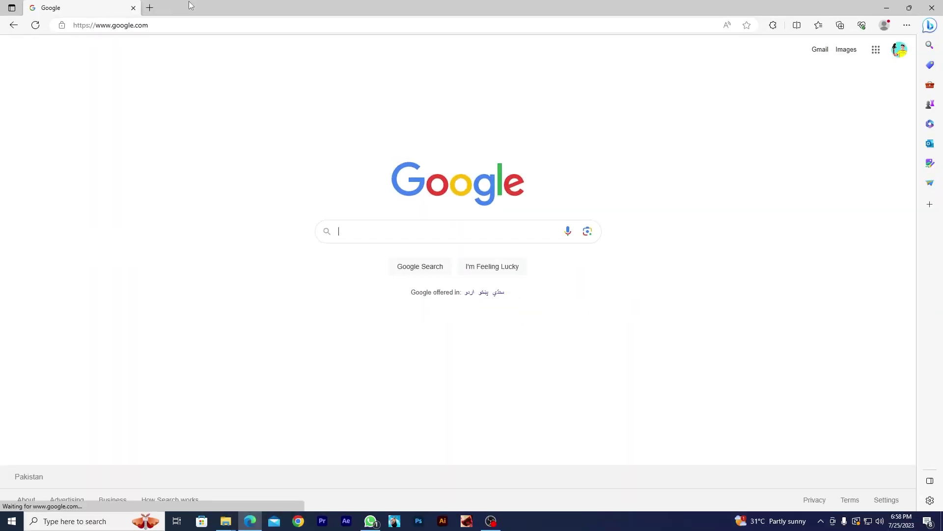
pyautogui.click(178, 27)
pyautogui.moveTo(152, 28); pyautogui.dragTo(65, 34)
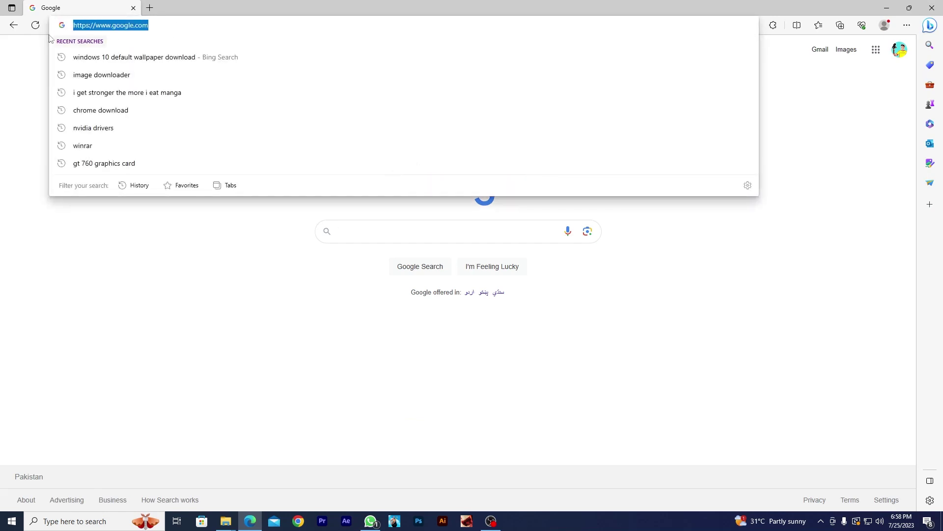
pyautogui.hotkey('ctrl', 't')
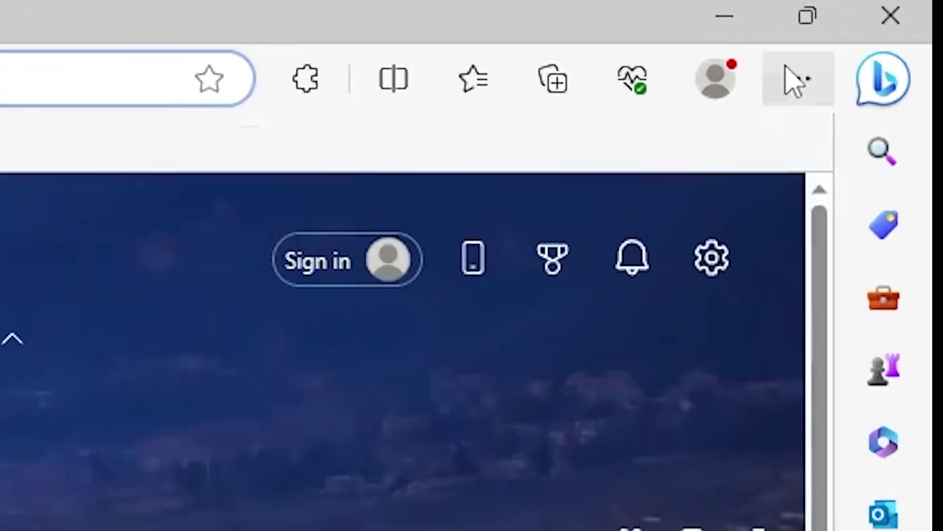
# Open Edge Settings from the Settings and more menu.
pyautogui.click(904, 24)
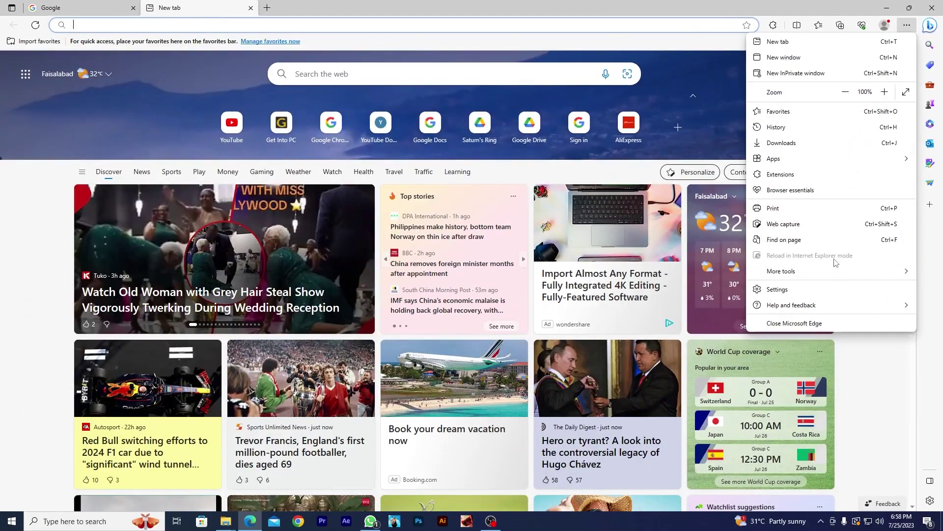
pyautogui.click(833, 294)
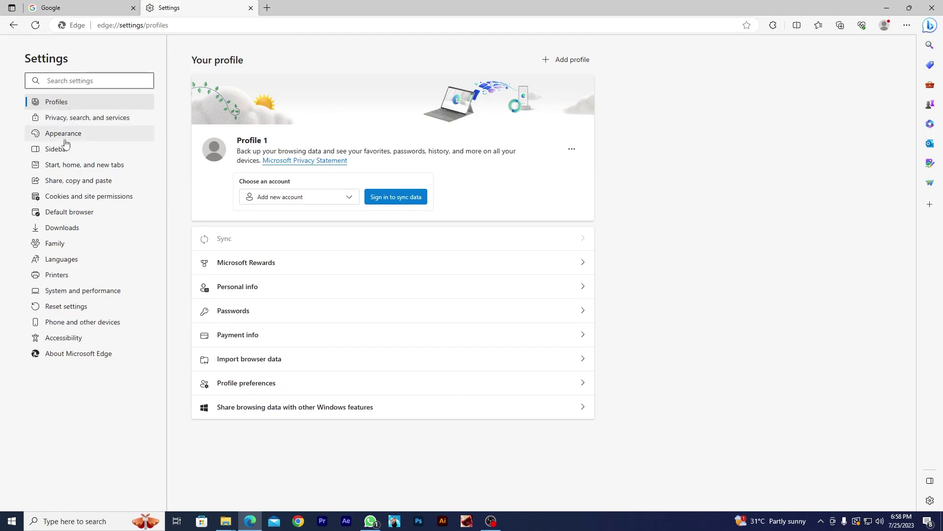
pyautogui.click(65, 166)
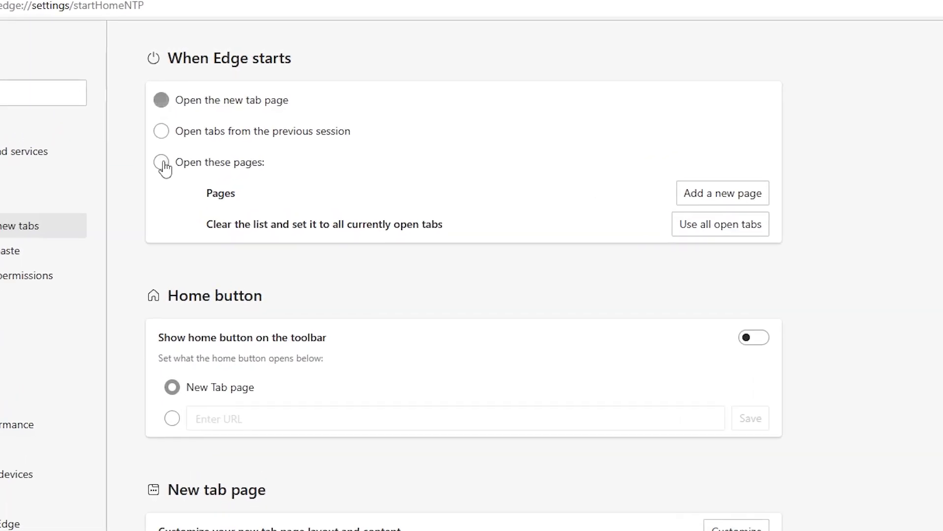
pyautogui.click(201, 125)
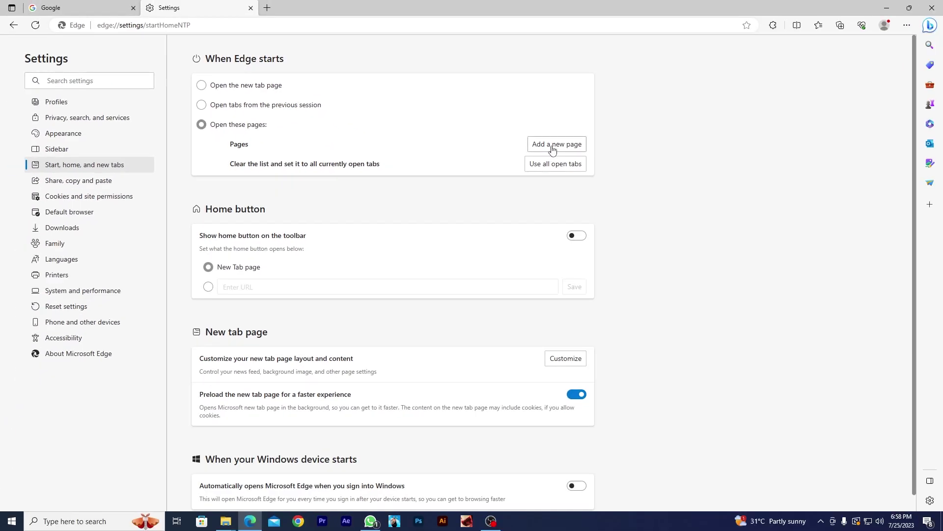
pyautogui.click(551, 145)
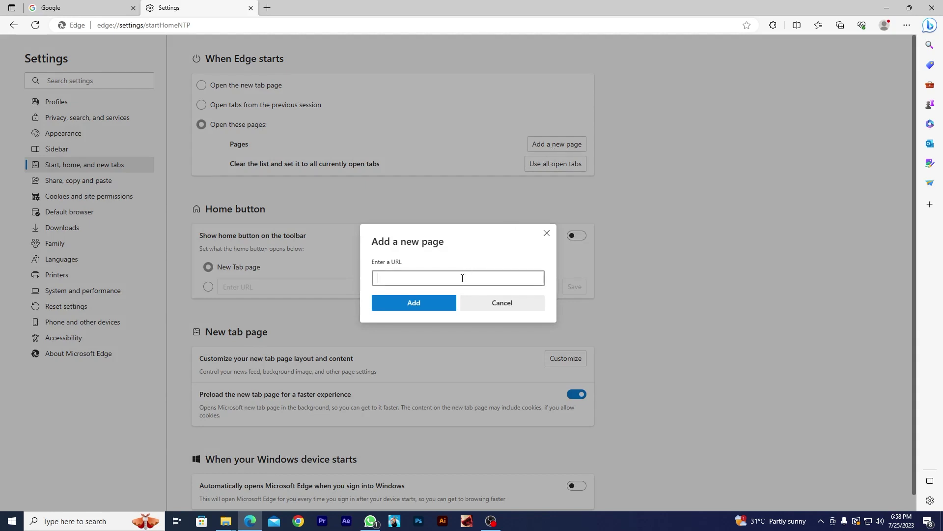
pyautogui.write('https://www.google.com/')
pyautogui.click(430, 303)
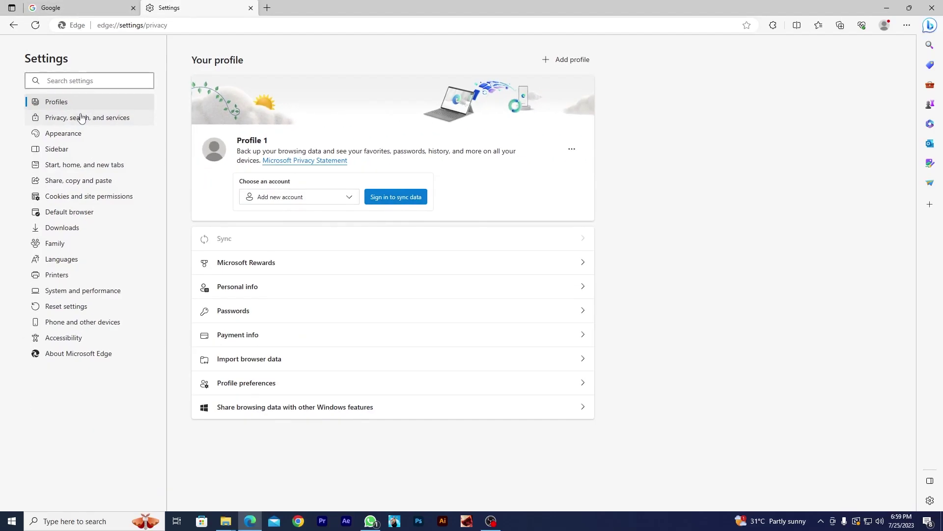
# Go to Privacy, search, and services, then the Address bar and search page.
pyautogui.click(81, 117)
pyautogui.scroll(-2, 340, 366)
pyautogui.scroll(-5, 340, 365)
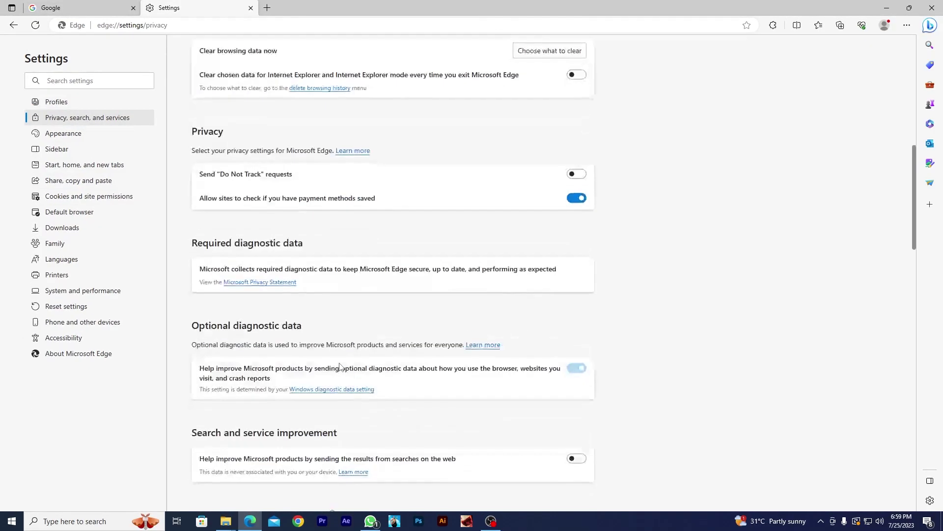
pyautogui.scroll(-3, 339, 362)
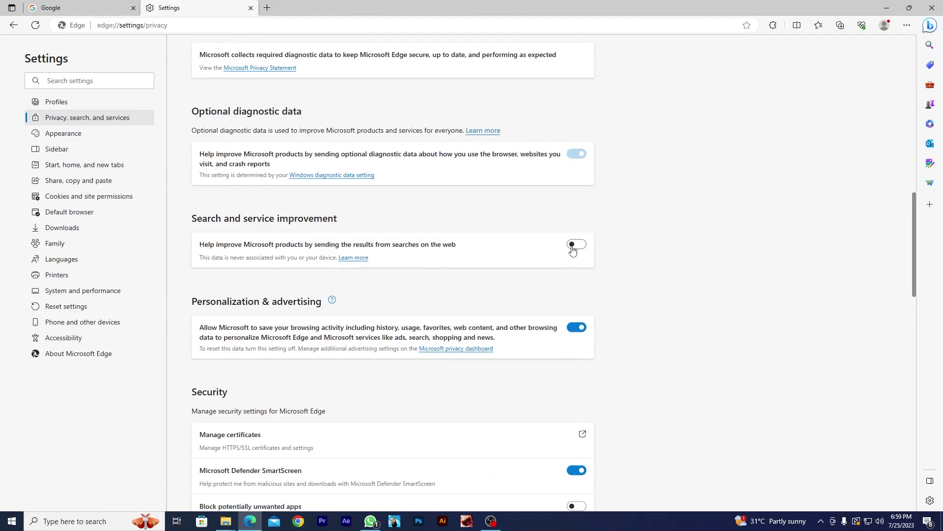
pyautogui.scroll(-2, 448, 322)
pyautogui.scroll(-1, 447, 323)
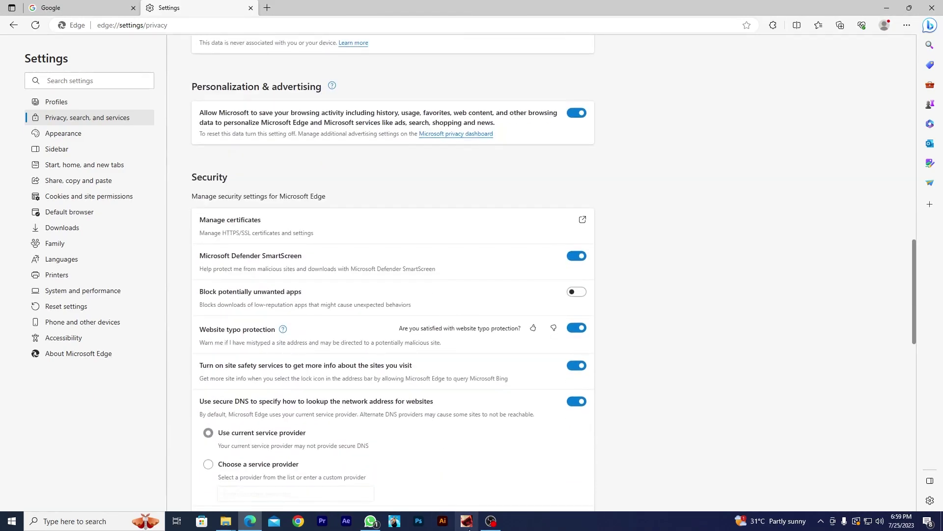
pyautogui.click(685, 438)
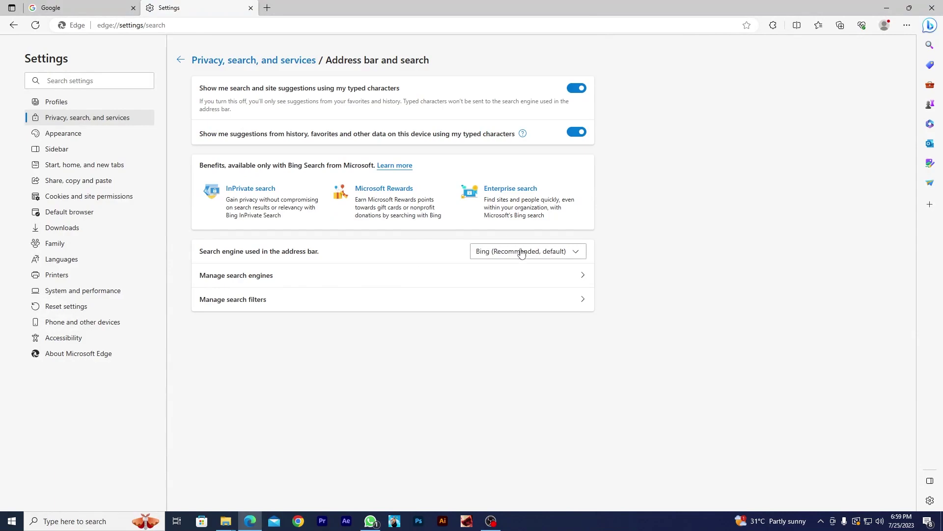
# Choose Google as the address-bar search engine, then close Edge and relaunch it from the taskbar.
pyautogui.click(522, 252)
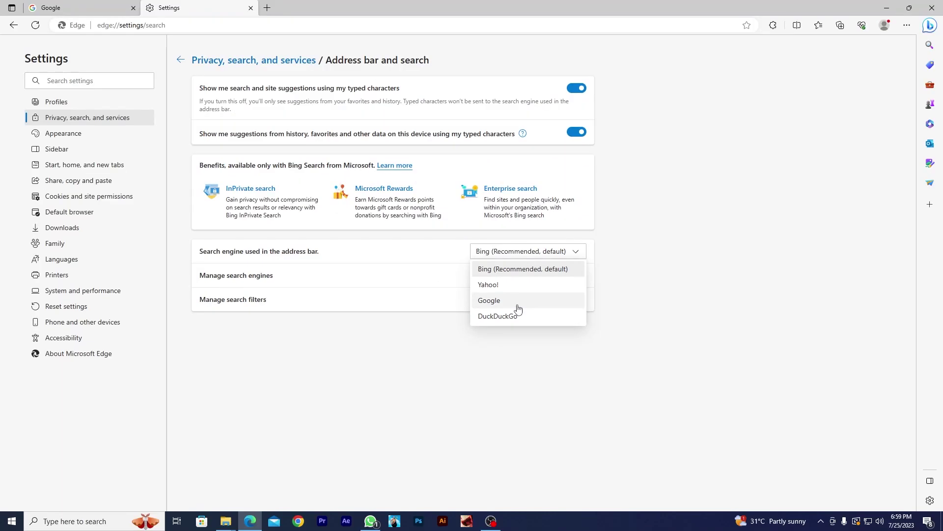
pyautogui.click(518, 303)
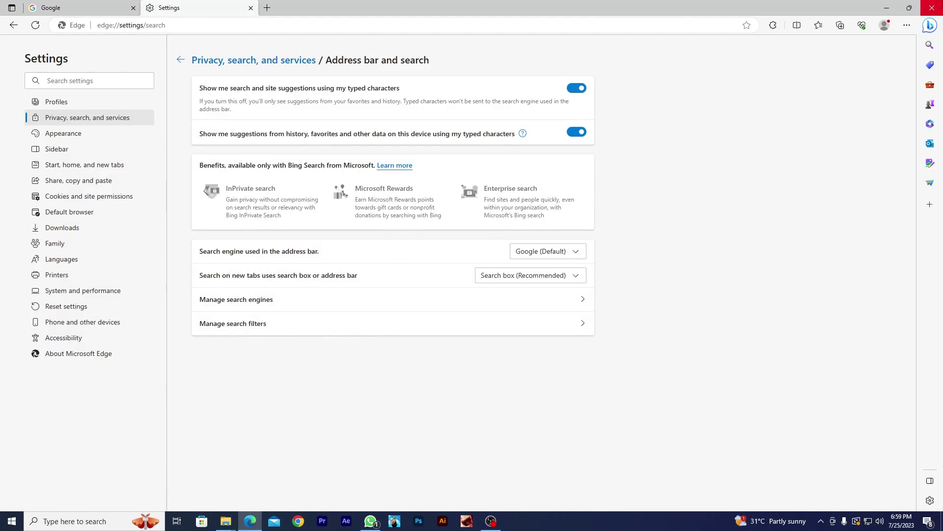
pyautogui.click(932, 7)
pyautogui.rightClick(478, 198)
pyautogui.click(492, 228)
pyautogui.click(250, 521)
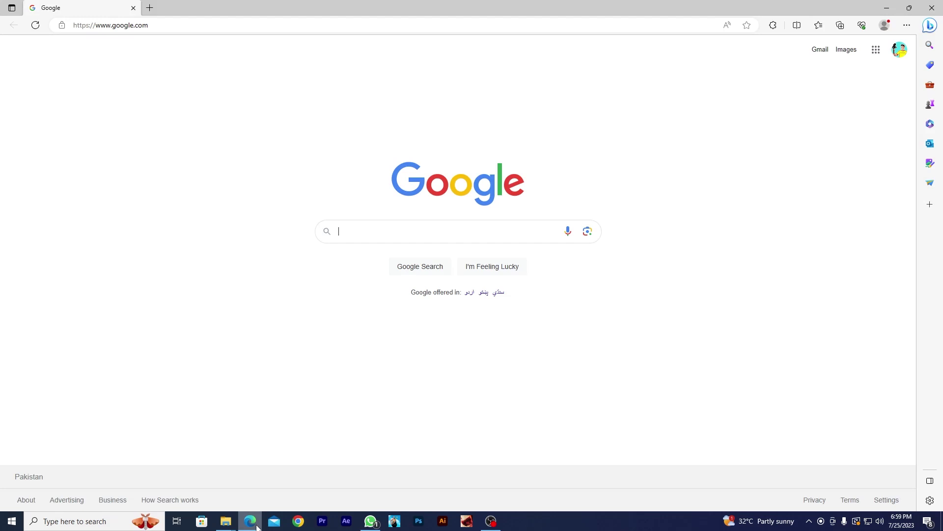
# Run a test address-bar search in a new tab, get Google results, then minimize Edge.
pyautogui.hotkey('ctrl', 't')
pyautogui.write('something')
pyautogui.press('Return')
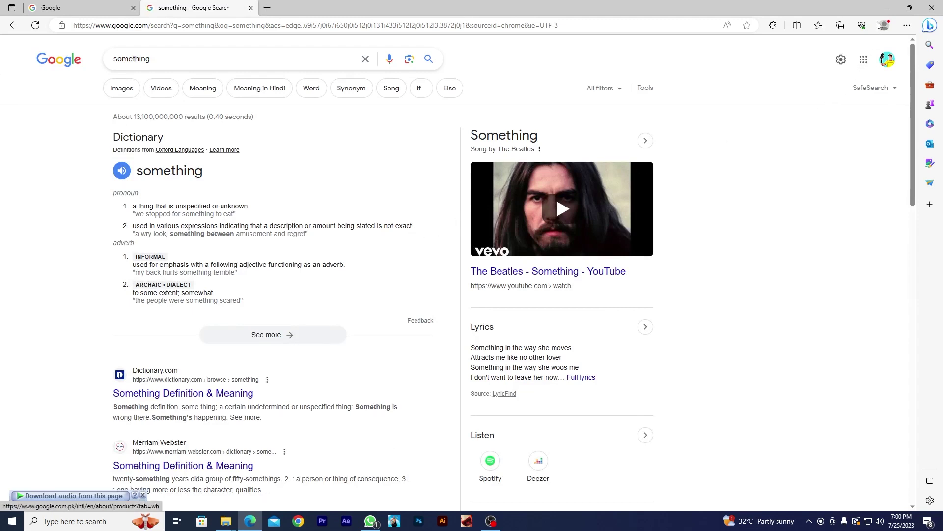
pyautogui.click(889, 7)
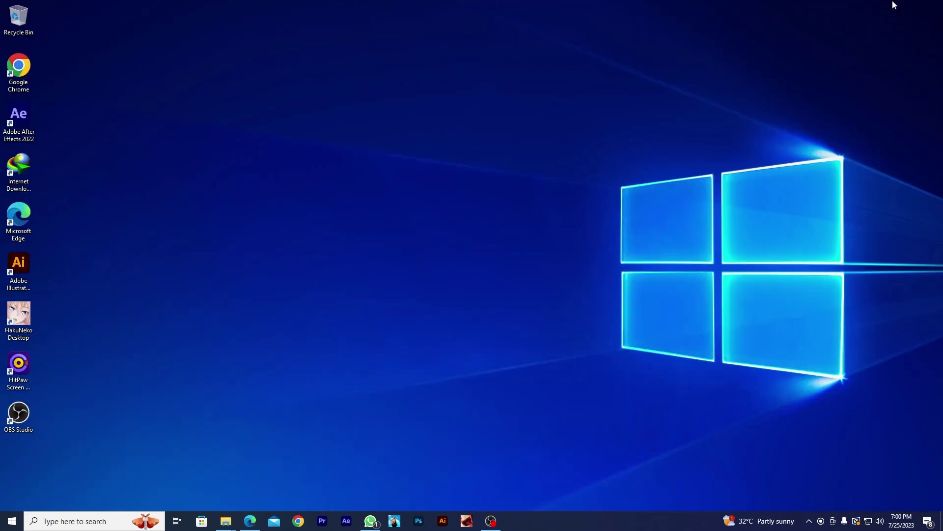